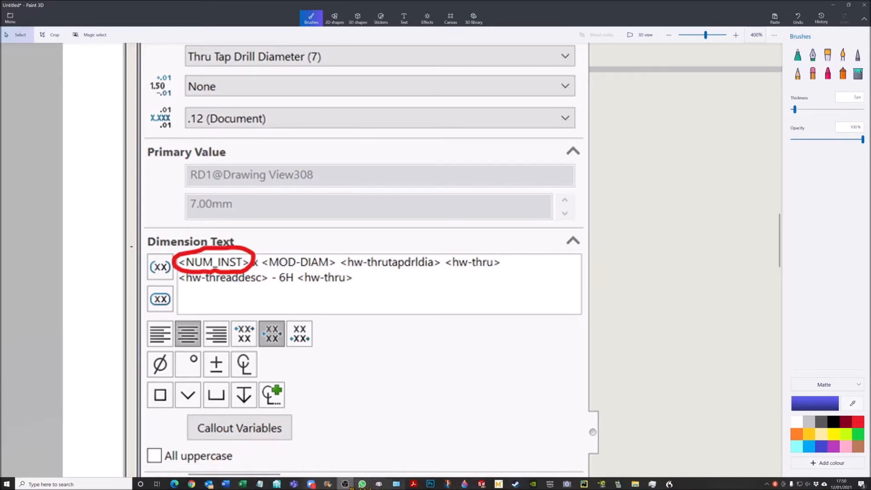
Step: Examine the annotated callout screenshot in Paint 3D, comparing the circled <NUM_INST> tag with the marked-up hole count and the two bracketed hole rows
click(482, 484)
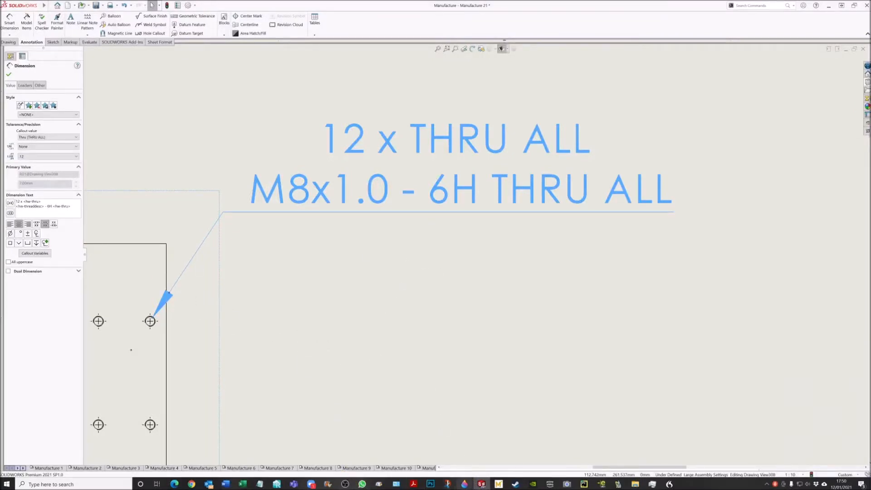
click(465, 484)
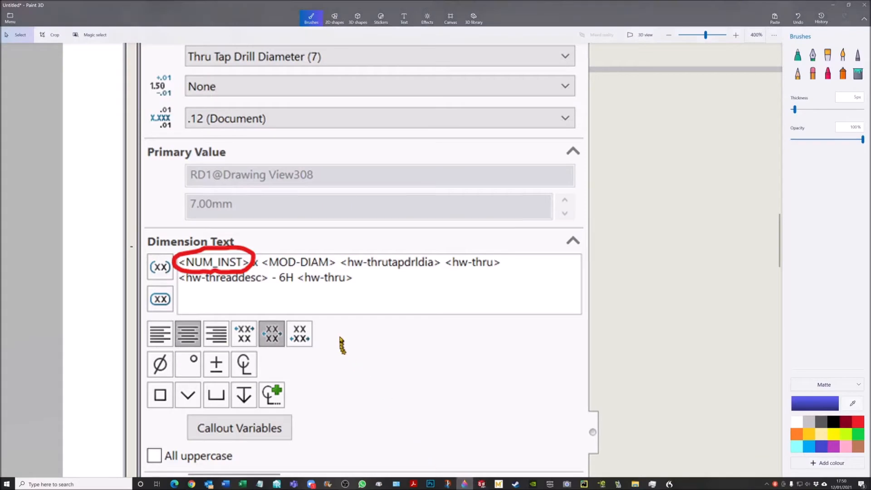
scroll(302, 322, down, 6)
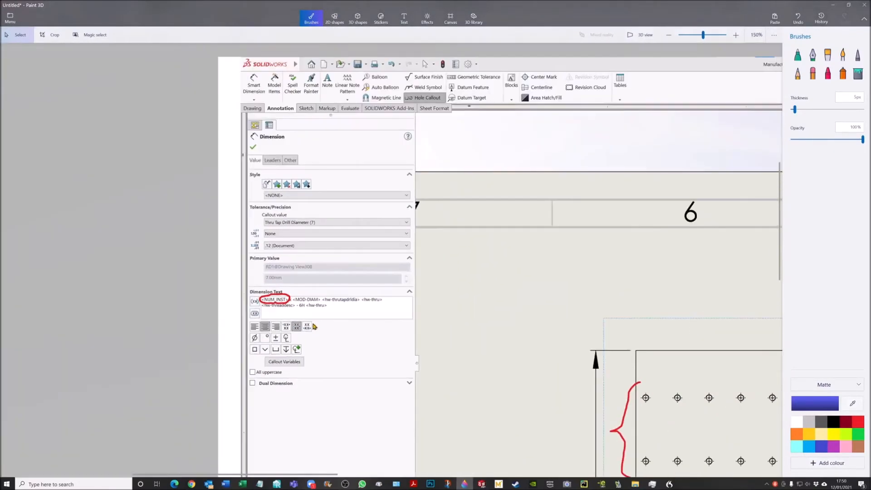
scroll(313, 325, down, 3)
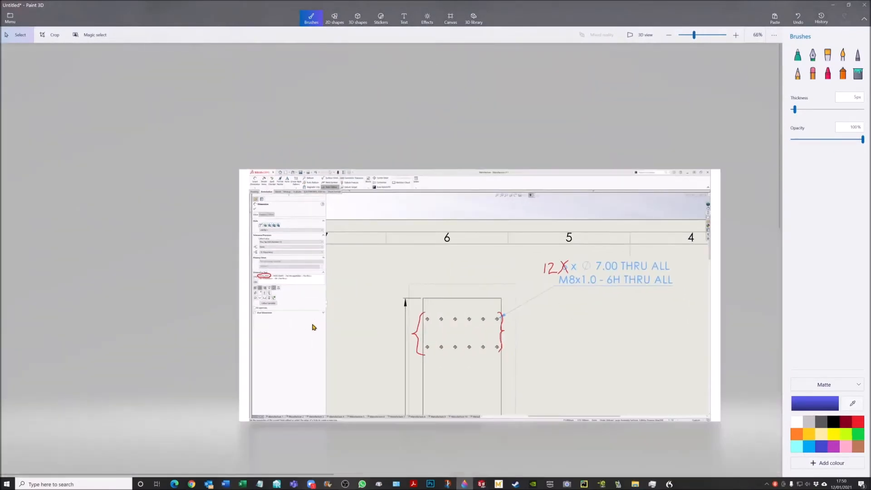
scroll(313, 326, up, 2)
scroll(313, 326, up, 1)
scroll(780, 301, up, 2)
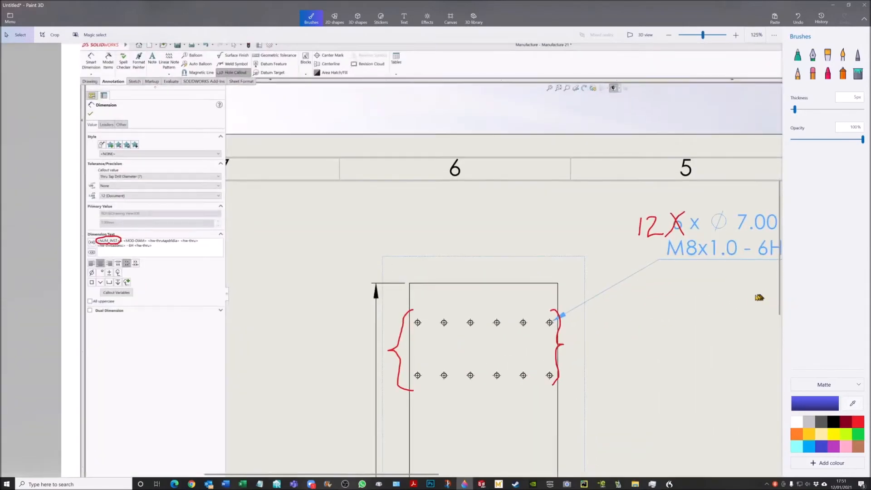
scroll(758, 297, down, 4)
scroll(725, 297, up, 4)
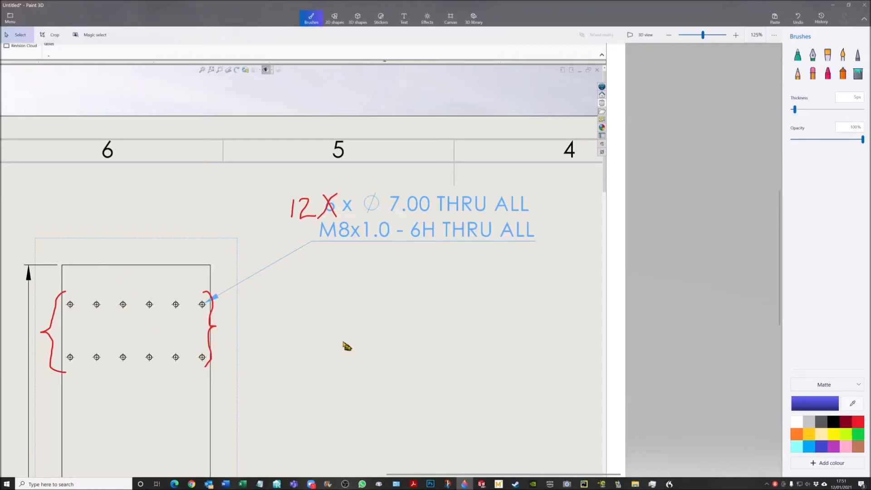
scroll(593, 283, down, 1)
scroll(592, 283, down, 2)
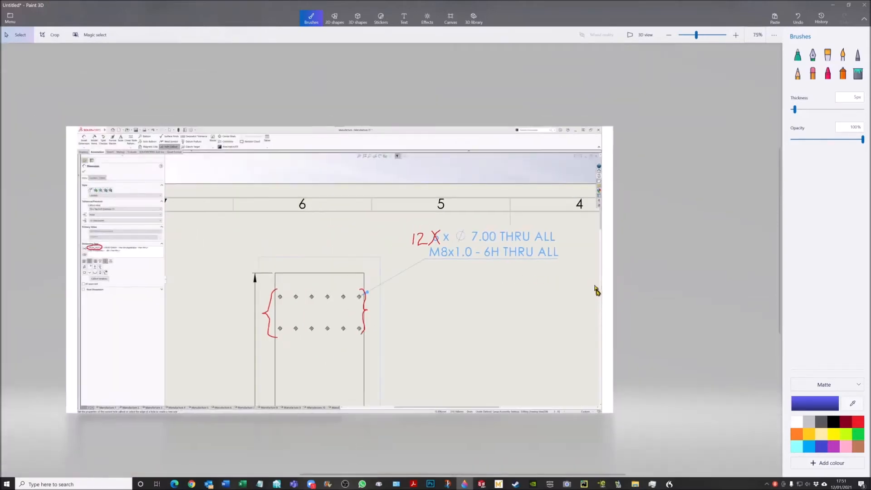
scroll(75, 262, up, 3)
scroll(174, 249, up, 5)
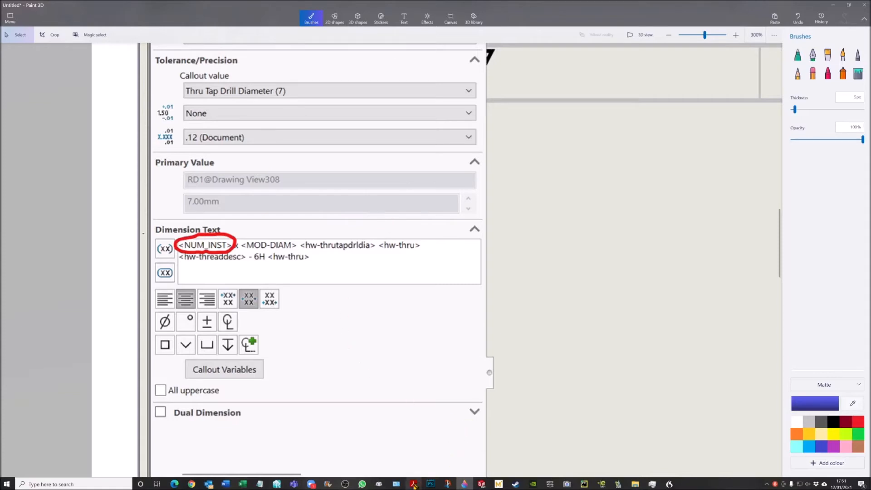
Step: Switch to SOLIDWORKS, start deleting the hole callout's quantity text, and accept the broken-link warning with Don't show again enabled
click(482, 484)
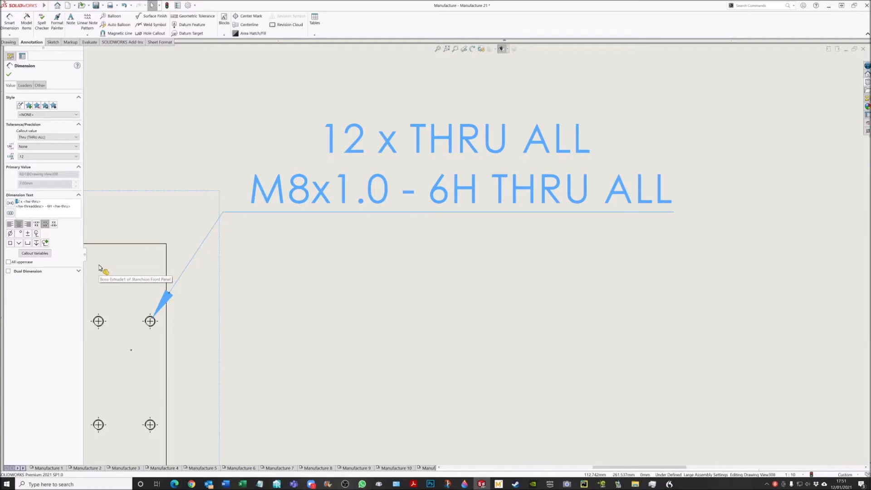
key(Delete)
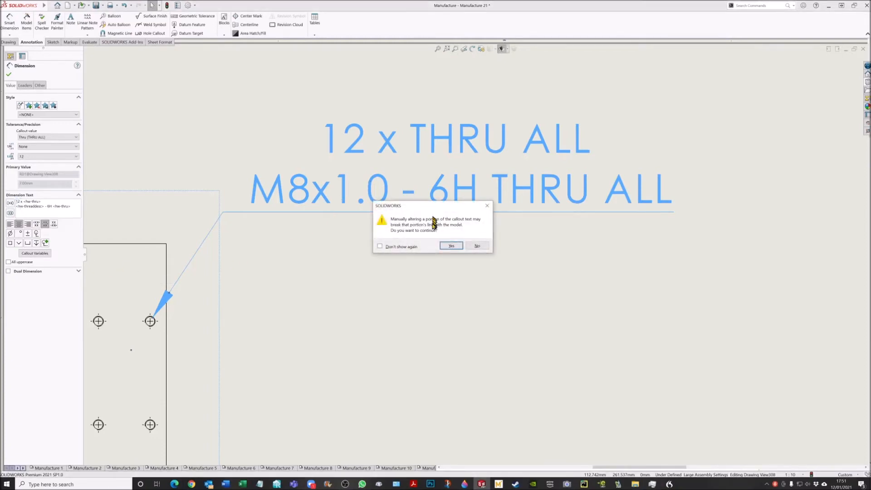
click(381, 247)
click(451, 245)
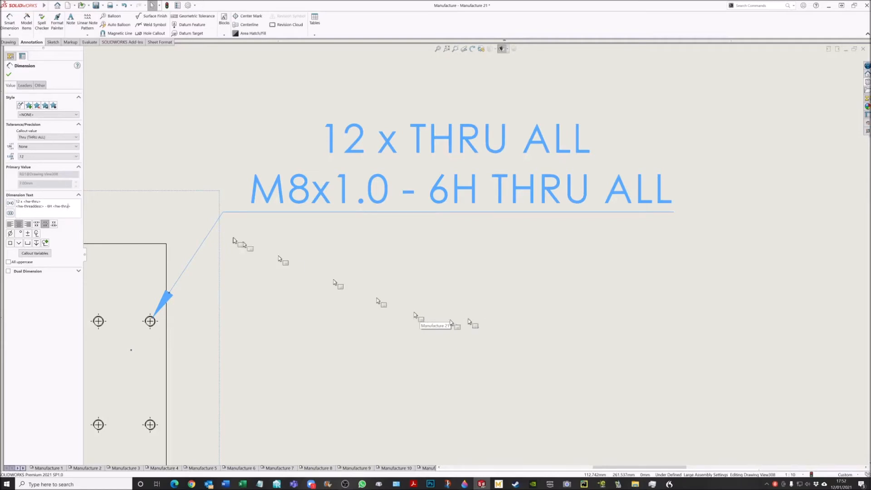
click(68, 208)
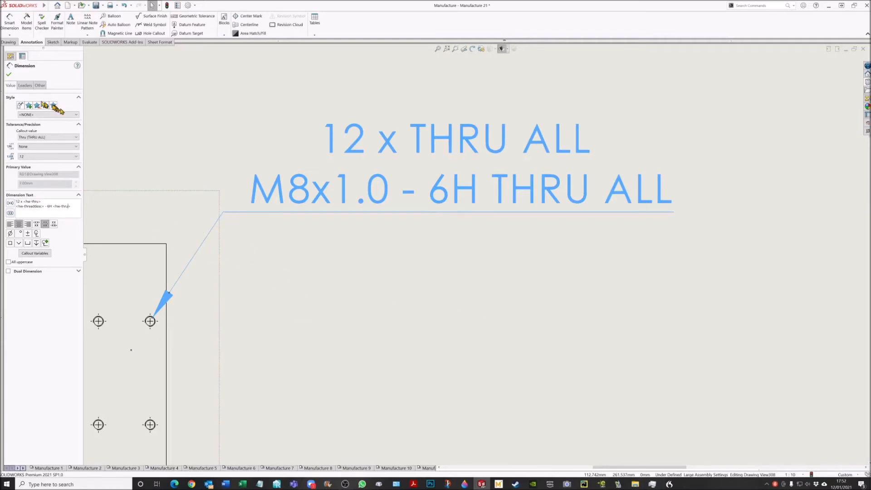
click(9, 76)
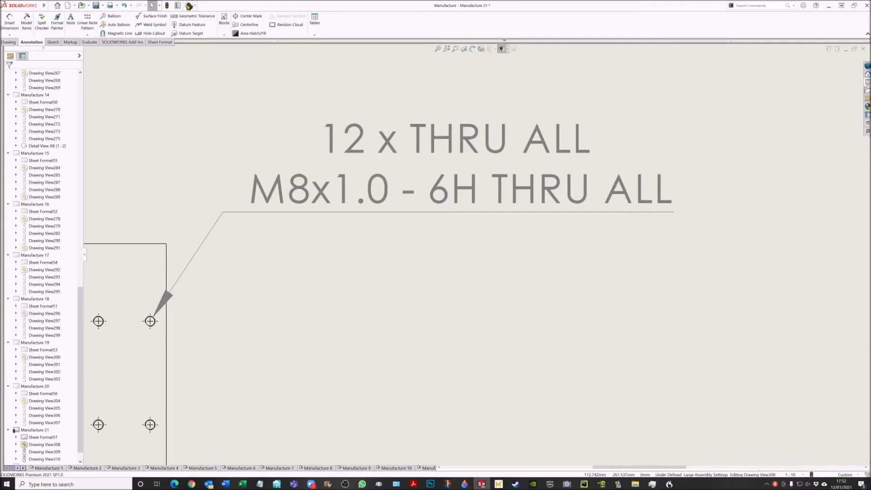
Step: In the system options for Messages/Errors/Warnings, re-enable the dismissed message about manually altering a portion of the callout text
click(187, 5)
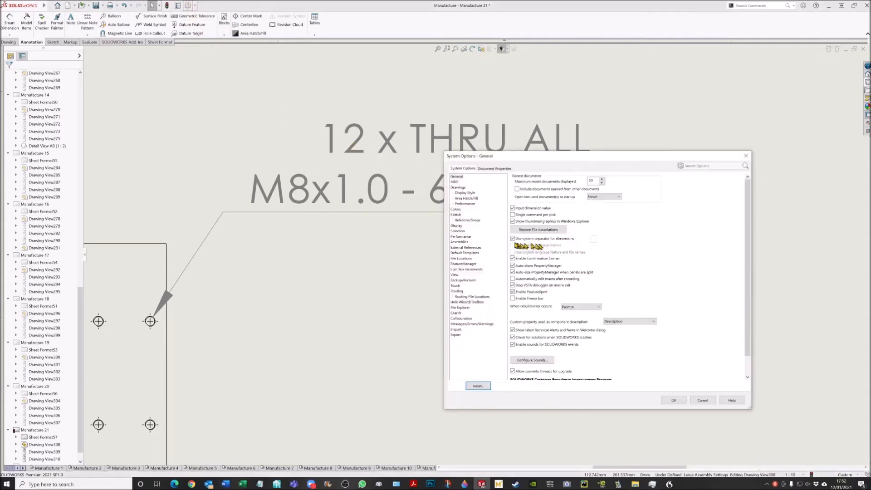
click(484, 324)
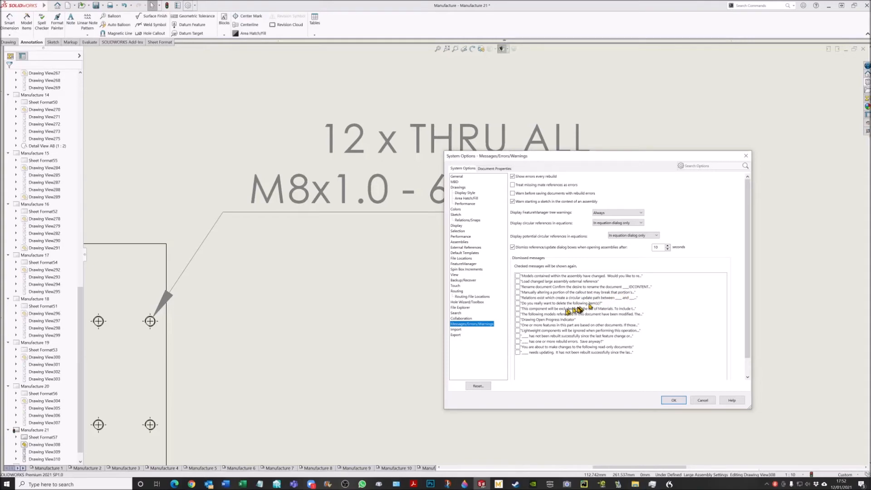
click(518, 293)
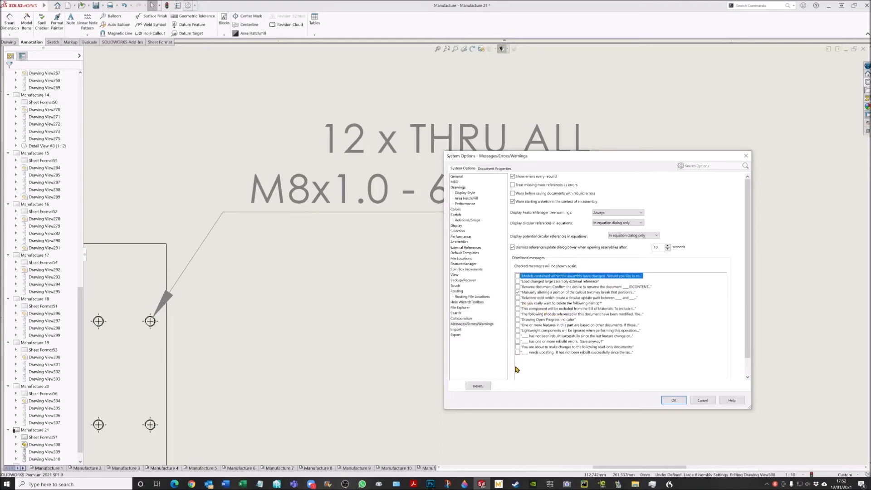
click(670, 401)
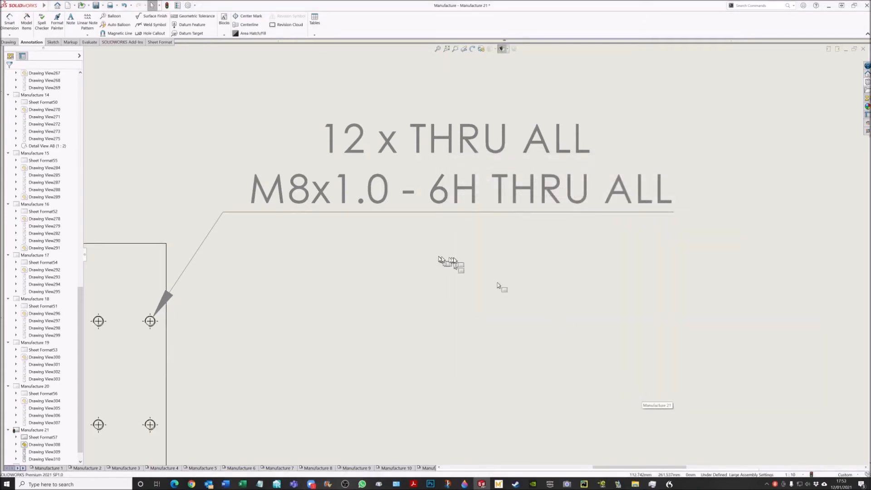
Step: Start editing the M8x1.0 callout's quantity text and suppress the link-break warning for future edits, choosing to continue
click(369, 198)
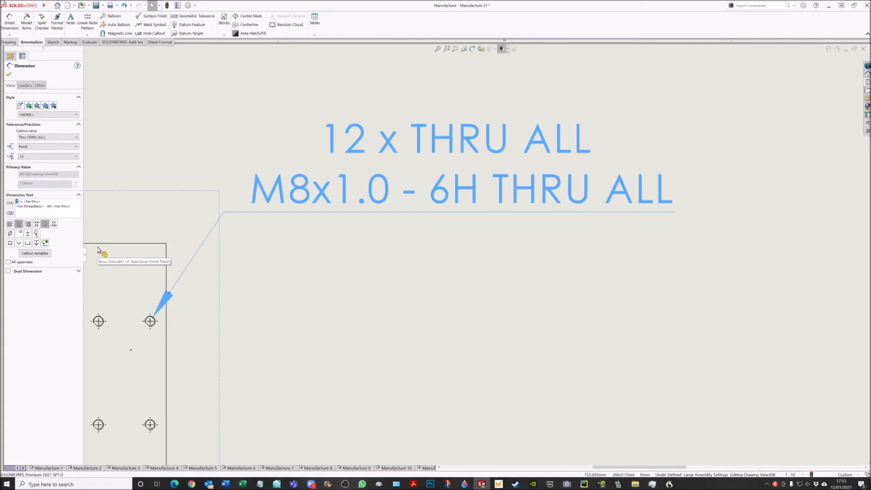
key(BackSpace)
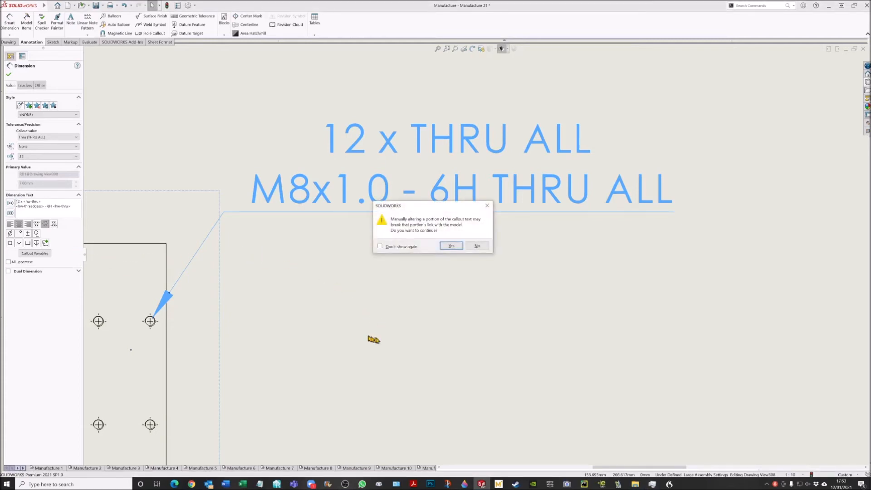
click(380, 246)
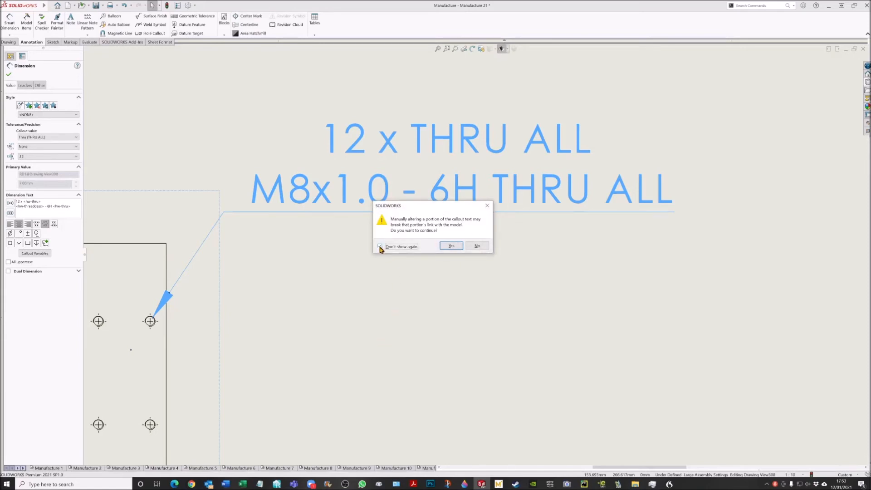
click(450, 247)
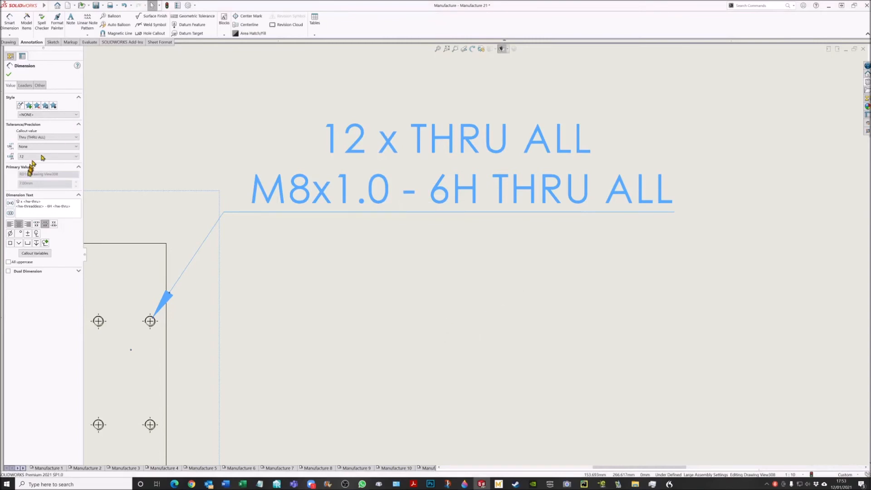
Step: Set the quantity in the hole callout's dimension text to 6, then back to 12
double_click(17, 201)
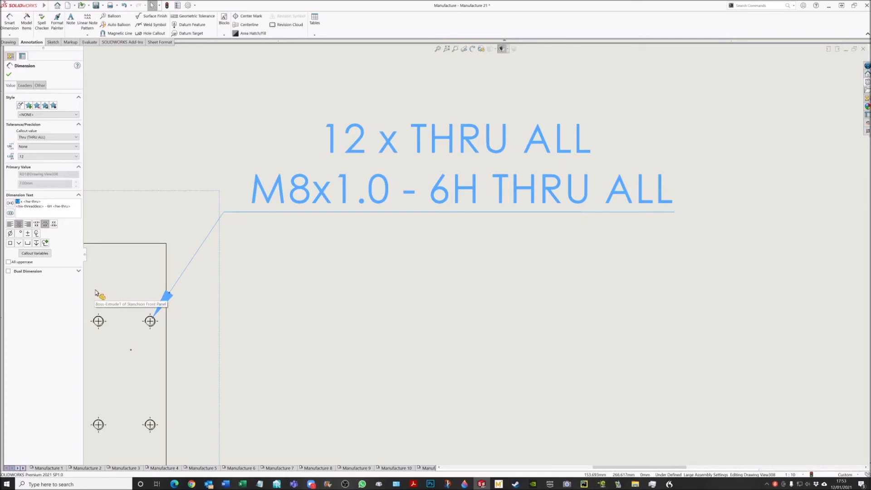
text(6)
click(336, 341)
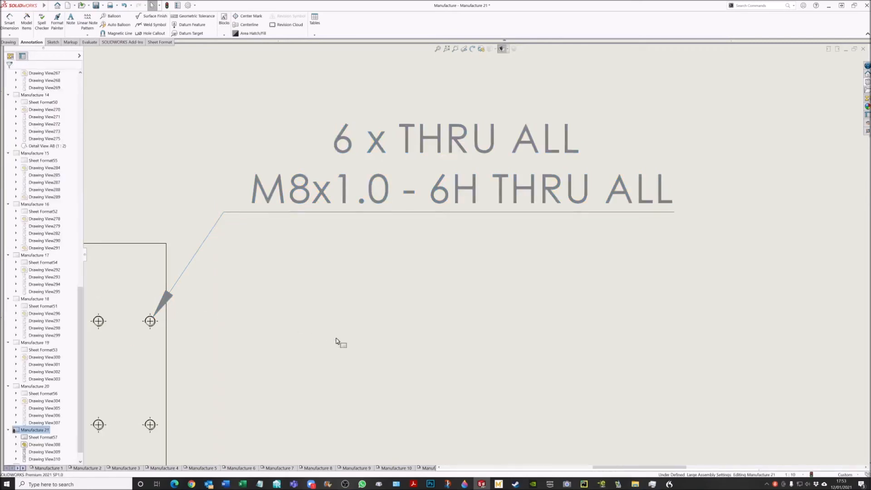
click(338, 145)
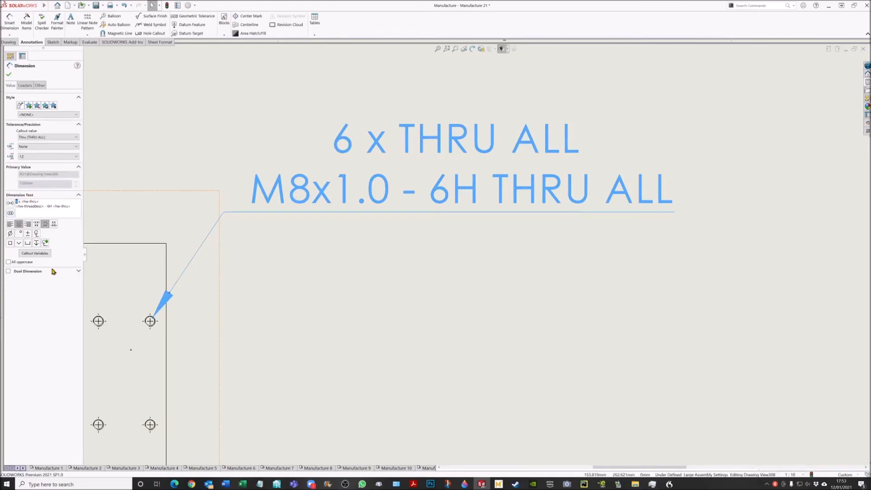
text(12)
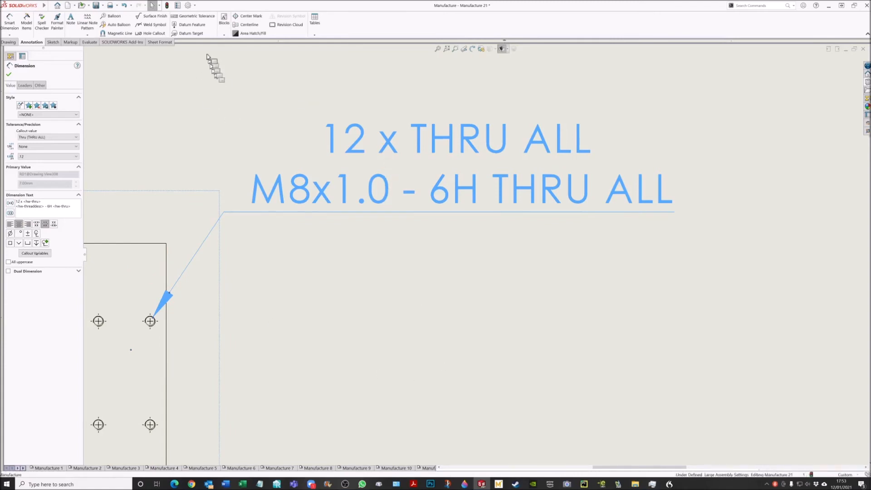
Step: Restore the dismissed callout-text alteration warning once more in the Messages/Errors/Warnings system options
click(188, 5)
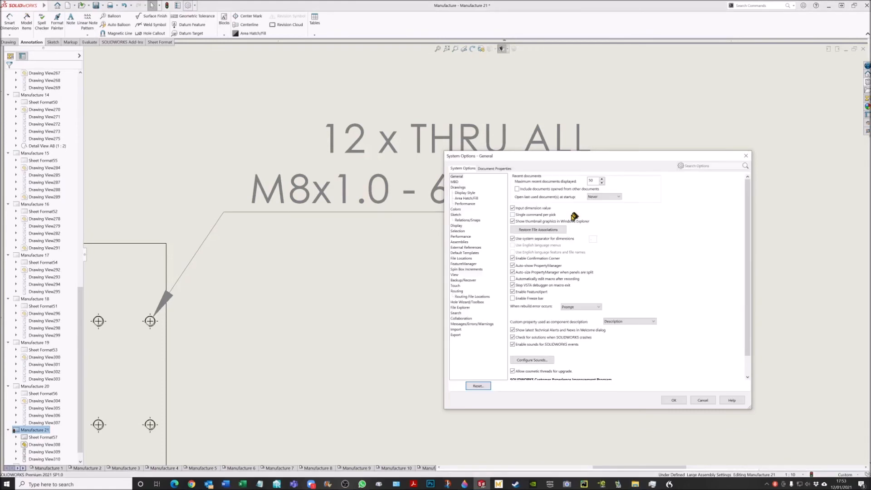
click(467, 324)
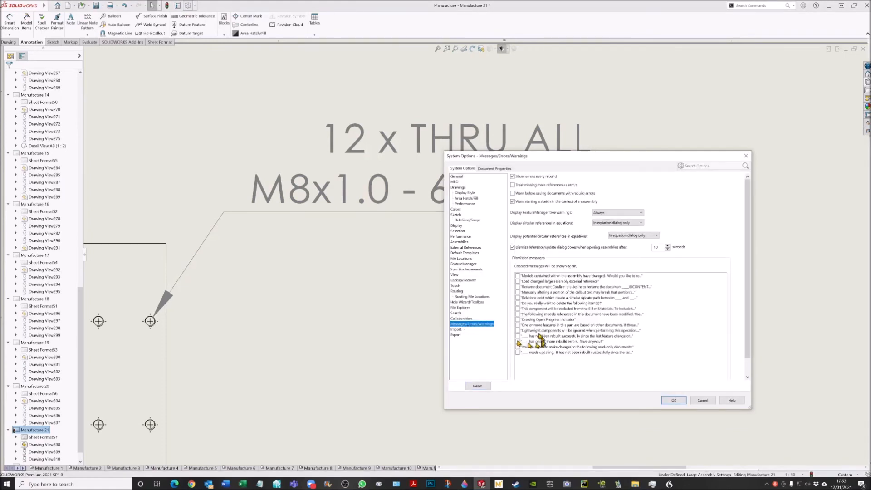
click(518, 293)
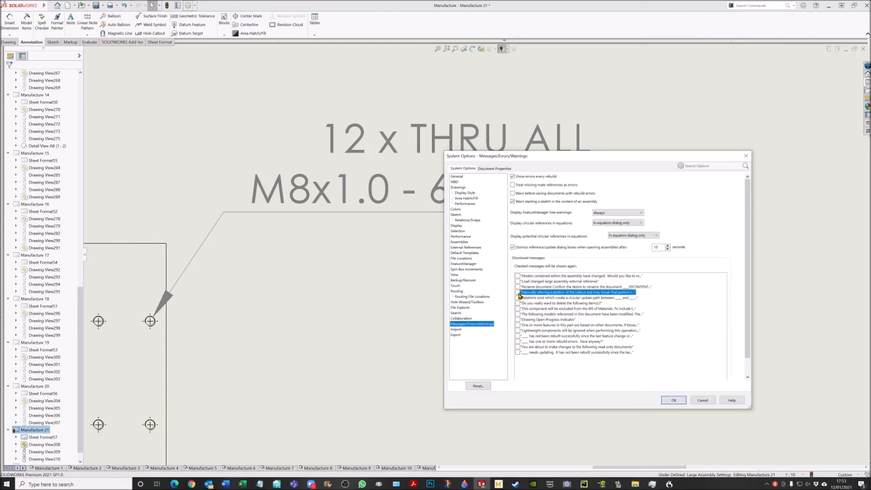
click(672, 399)
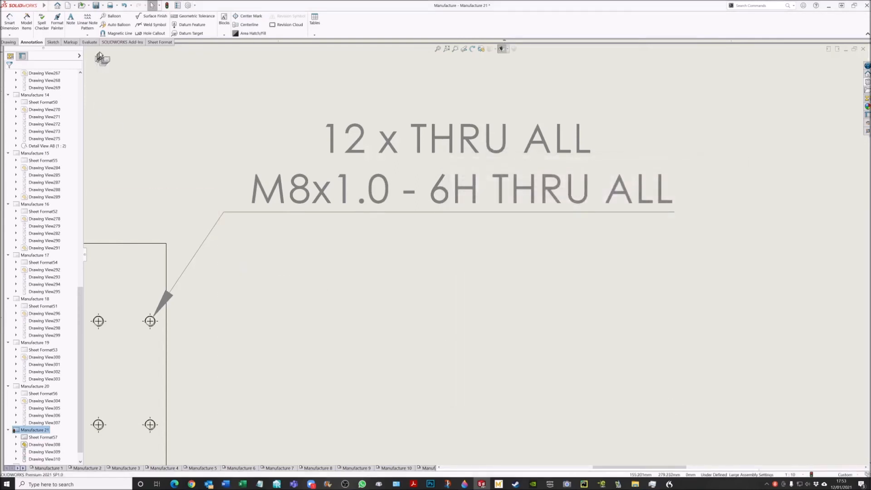
Step: Try deleting the first part of the M8x1.0 hole callout's text, and continue past the warning with Don't show again selected
click(268, 200)
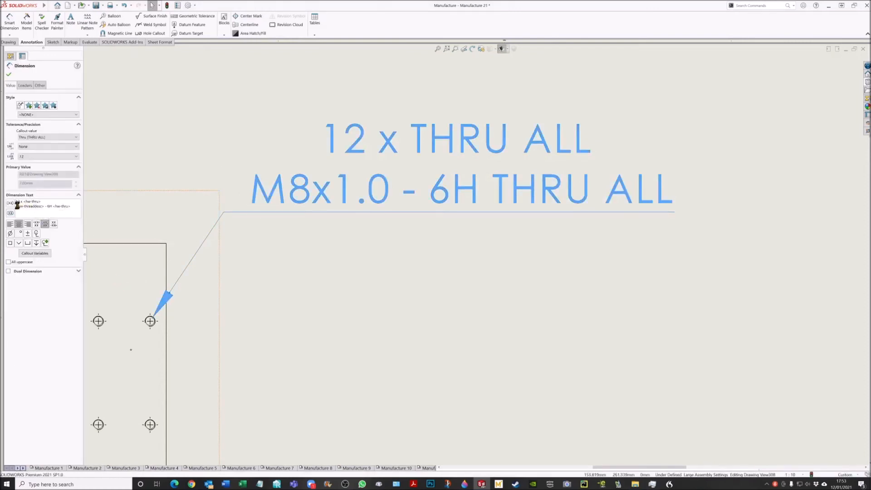
drag(17, 202, 15, 203)
key(Delete)
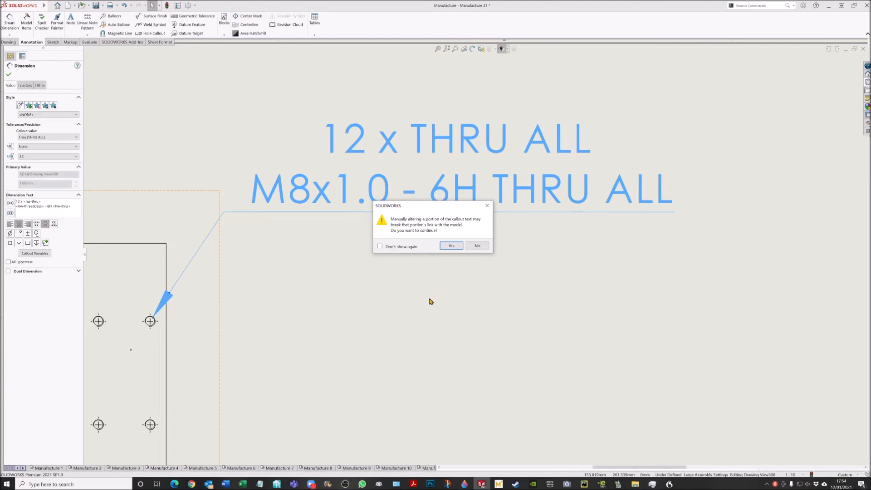
click(380, 247)
click(451, 246)
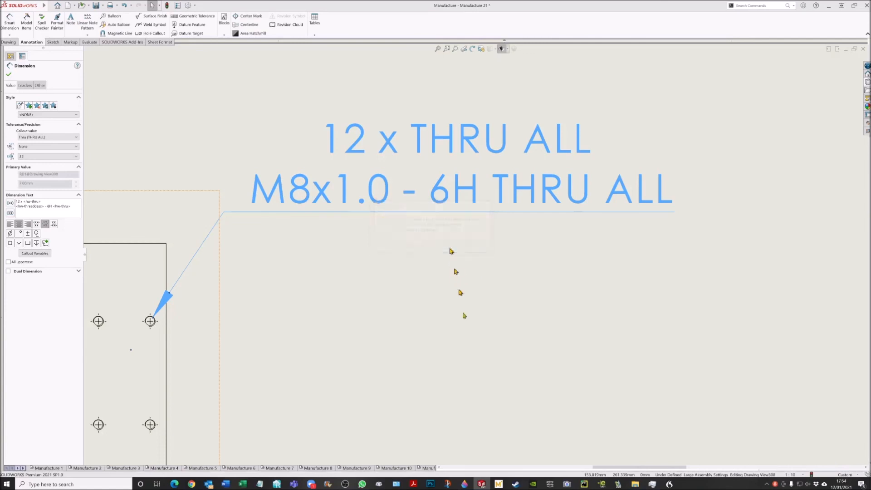